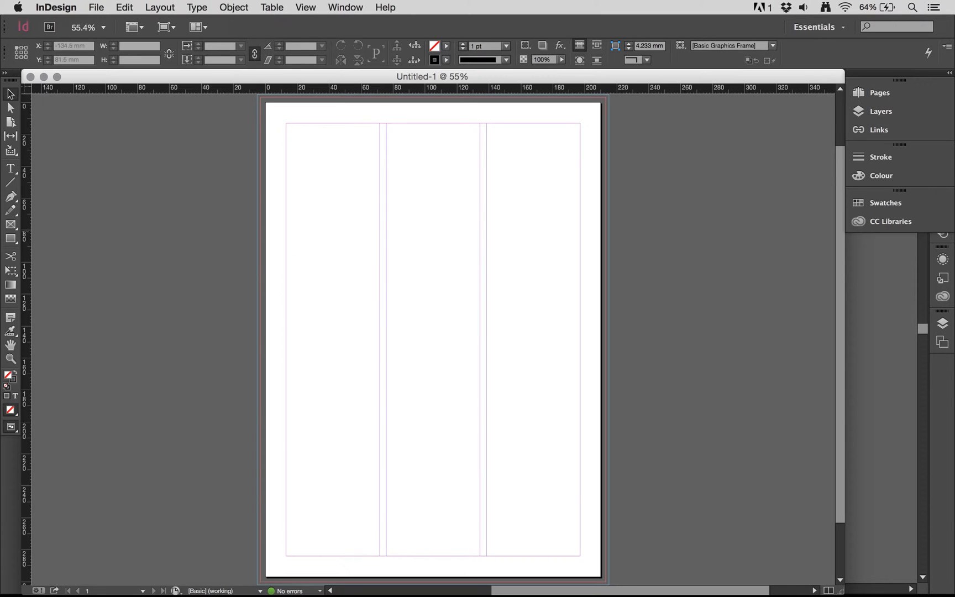
- Draw a rectangle frame about 216 by 195 mm across the upper page, starting at the bleed corner and spanning the full bleed width
{"action": "left_click", "coordinate": [10, 223]}
{"action": "left_click", "coordinate": [10, 224]}
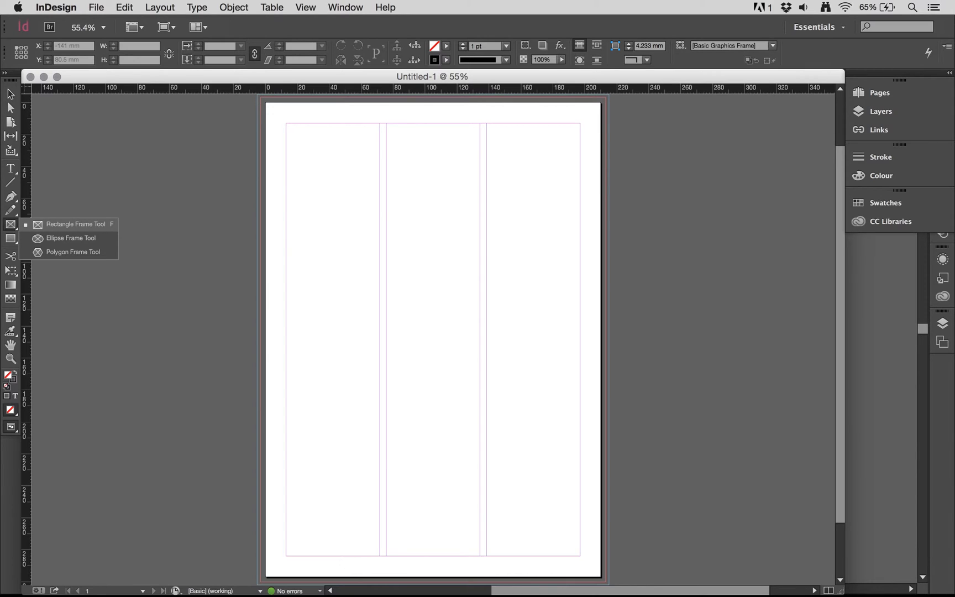
{"action": "left_click", "coordinate": [74, 224]}
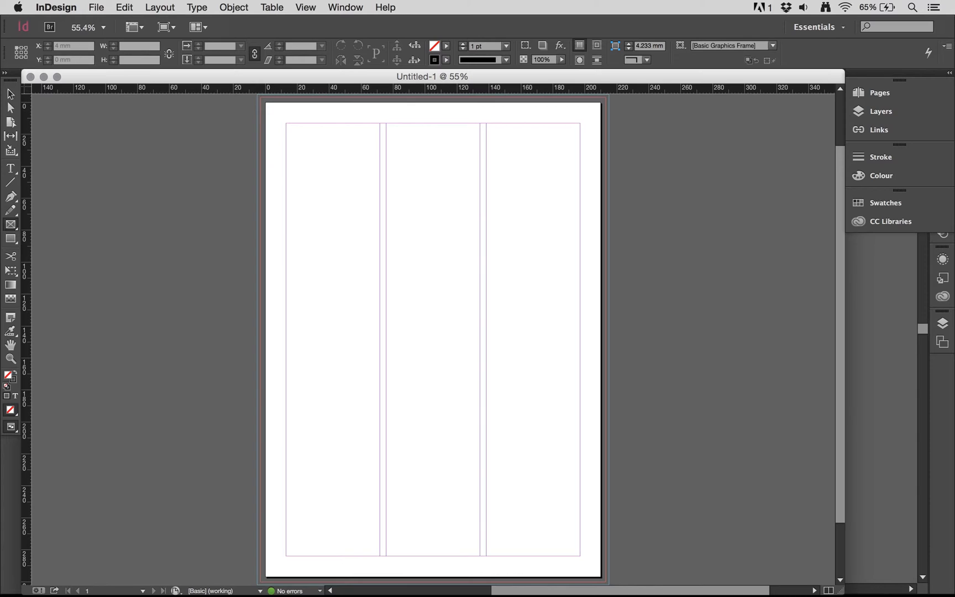
{"action": "left_click_drag", "start_coordinate": [261, 97], "coordinate": [605, 409]}
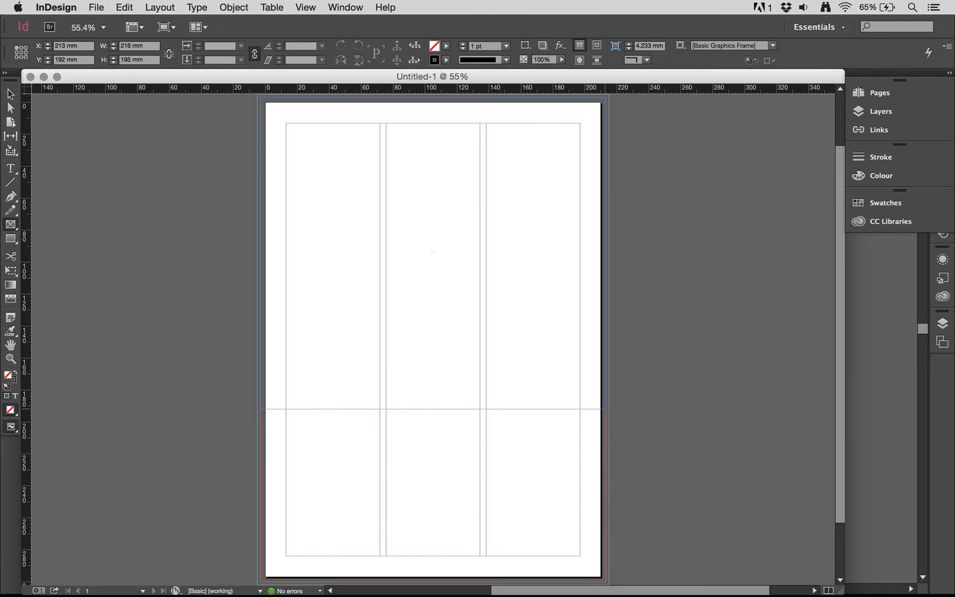
{"action": "left_click_drag", "start_coordinate": [605, 410], "coordinate": [605, 409]}
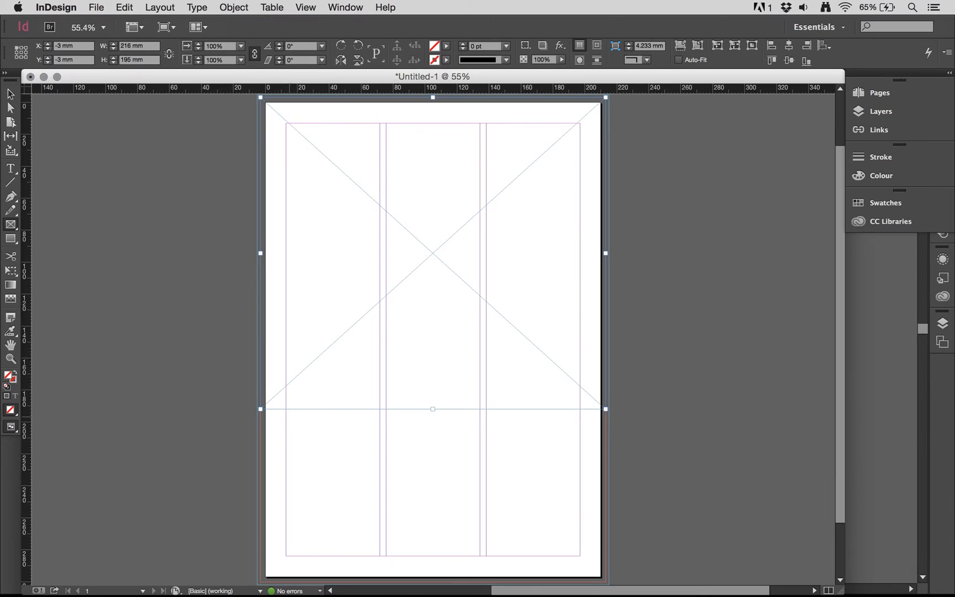
- Draw a rectangle frame about 58.667 by 89.5 mm at the base of the first column, and create two more of the same size
{"action": "left_click_drag", "start_coordinate": [286, 412], "coordinate": [380, 555]}
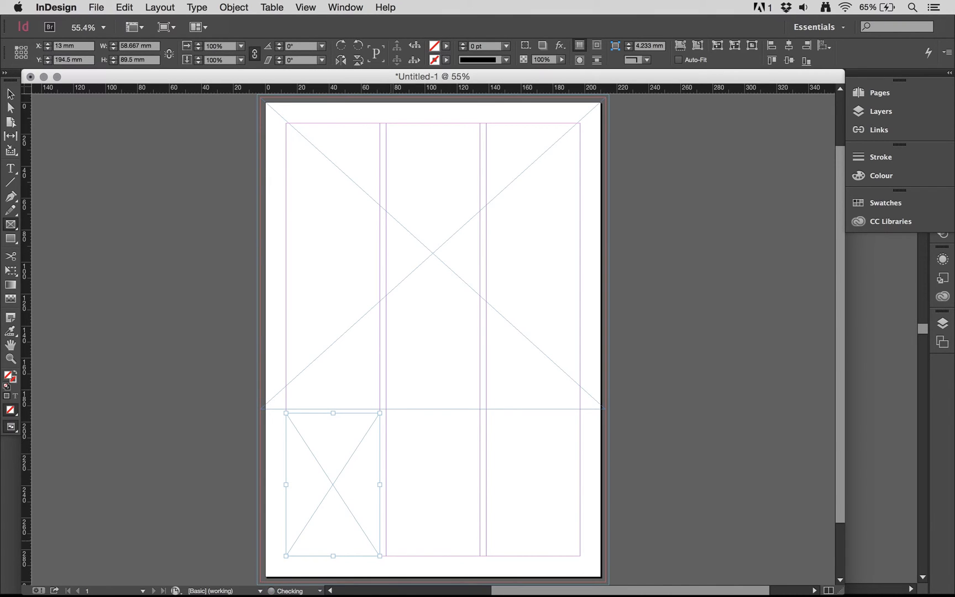
{"action": "left_click", "coordinate": [432, 478]}
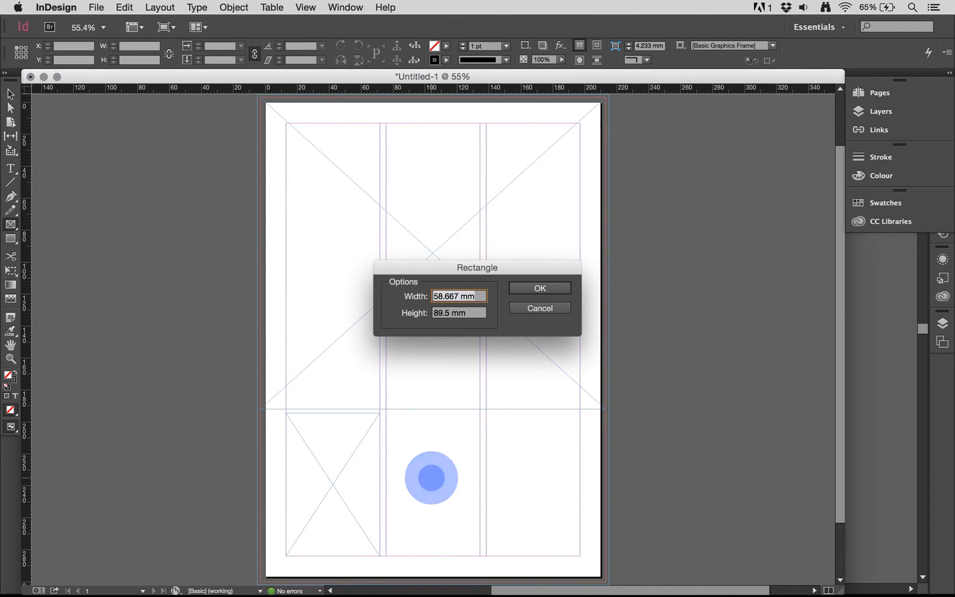
{"action": "left_click", "coordinate": [531, 286]}
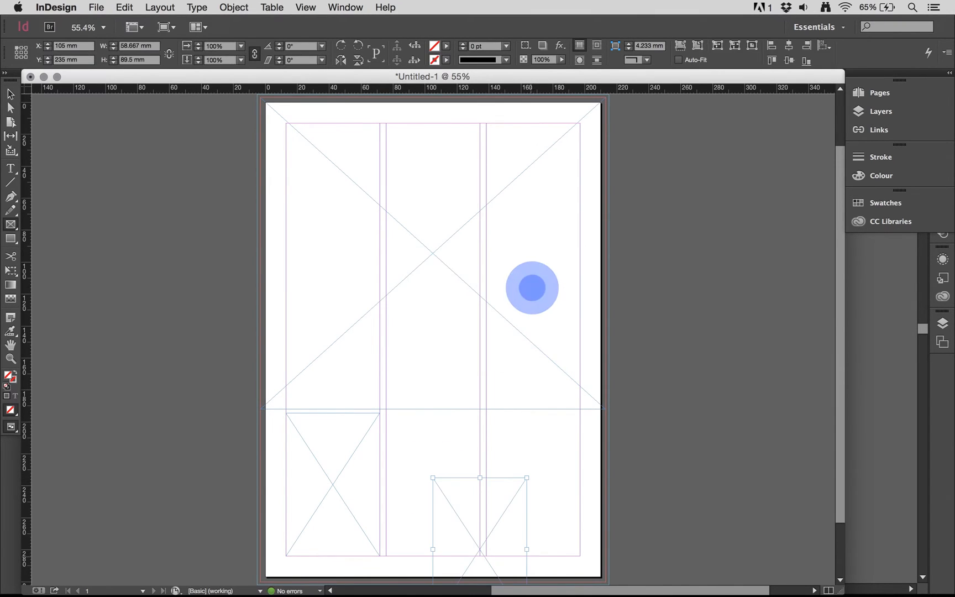
{"action": "left_click", "coordinate": [541, 455]}
{"action": "left_click", "coordinate": [528, 289]}
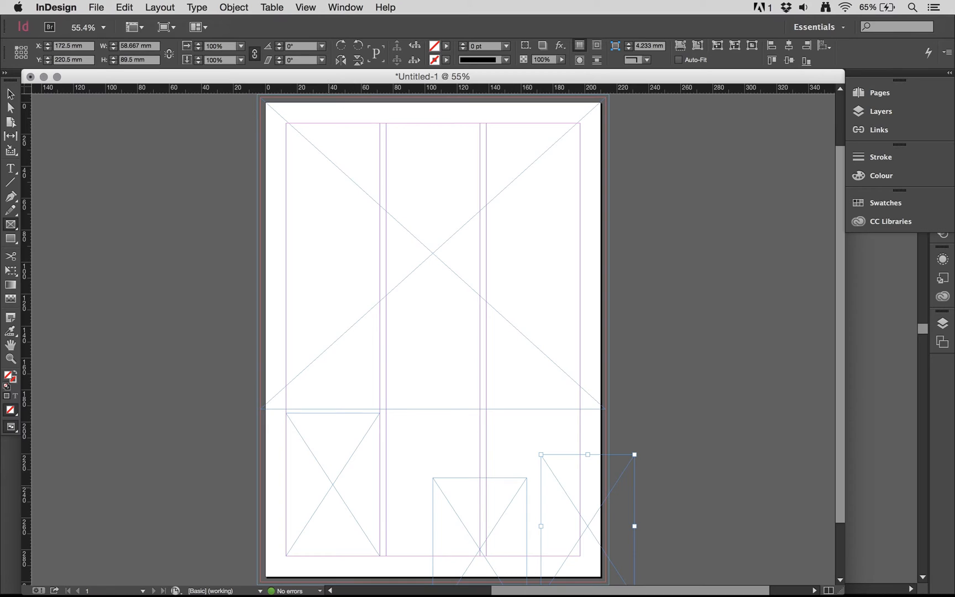
- Move the two additional small frames into the second and third columns, aligned with the frame in the first column
{"action": "left_click", "coordinate": [11, 94]}
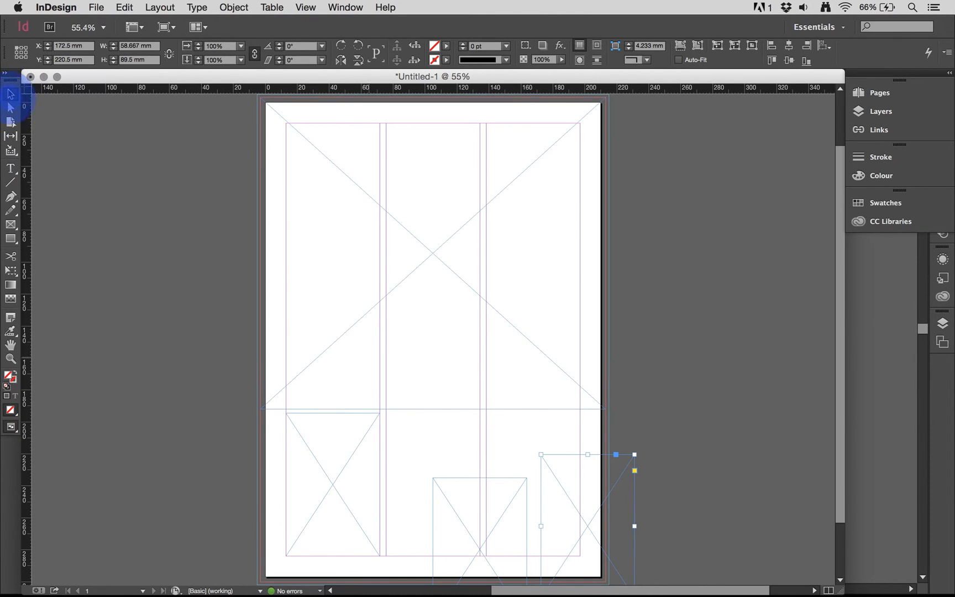
{"action": "left_click_drag", "start_coordinate": [488, 517], "coordinate": [441, 451]}
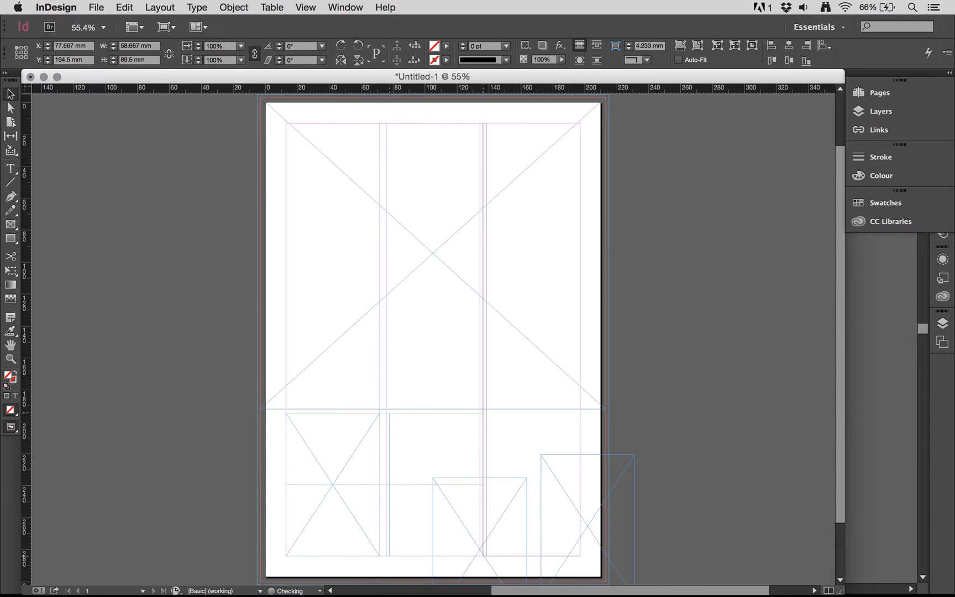
{"action": "left_click_drag", "start_coordinate": [575, 507], "coordinate": [520, 466]}
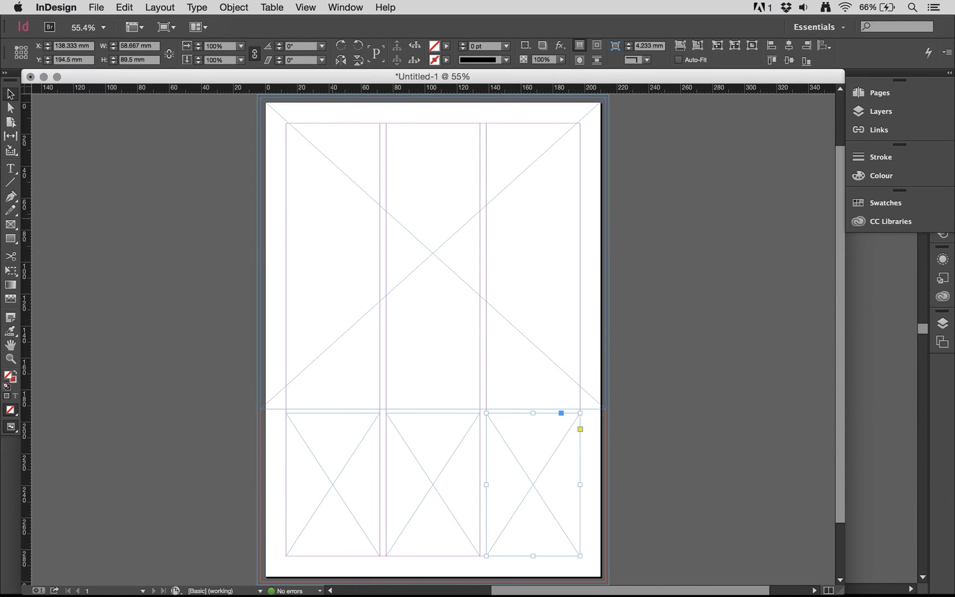
- Draw a plain rectangle about 131.5 by 117 mm with the Rectangle Tool, overlapping the page's left edge
{"action": "left_click", "coordinate": [332, 218]}
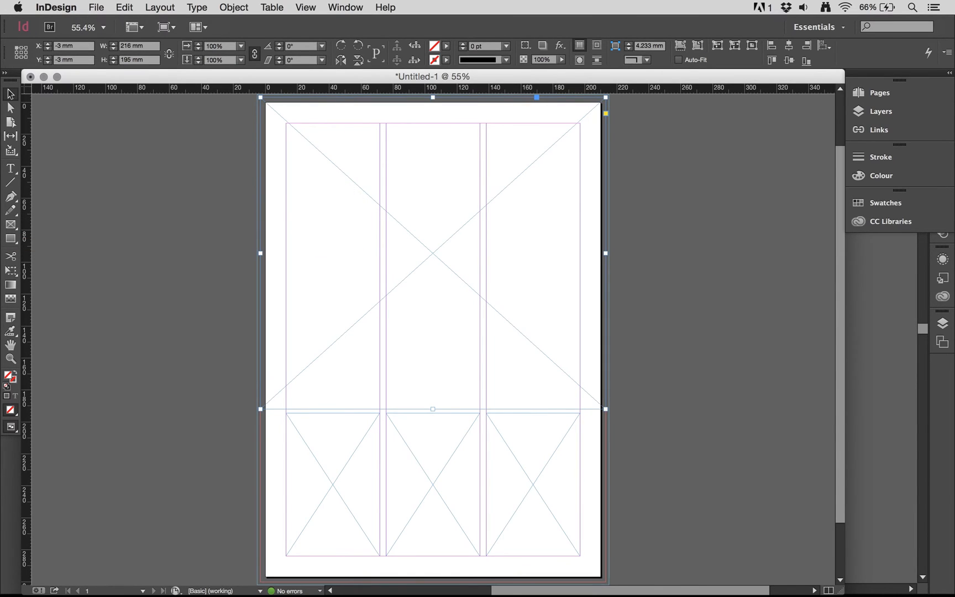
{"action": "left_click", "coordinate": [10, 238]}
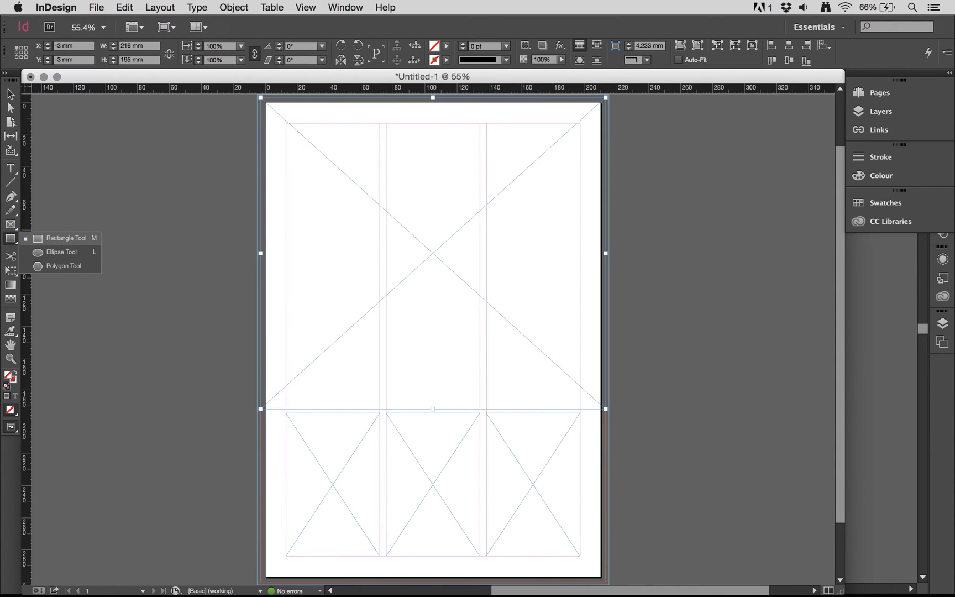
{"action": "left_click", "coordinate": [60, 239]}
{"action": "left_click_drag", "start_coordinate": [147, 316], "coordinate": [357, 502]}
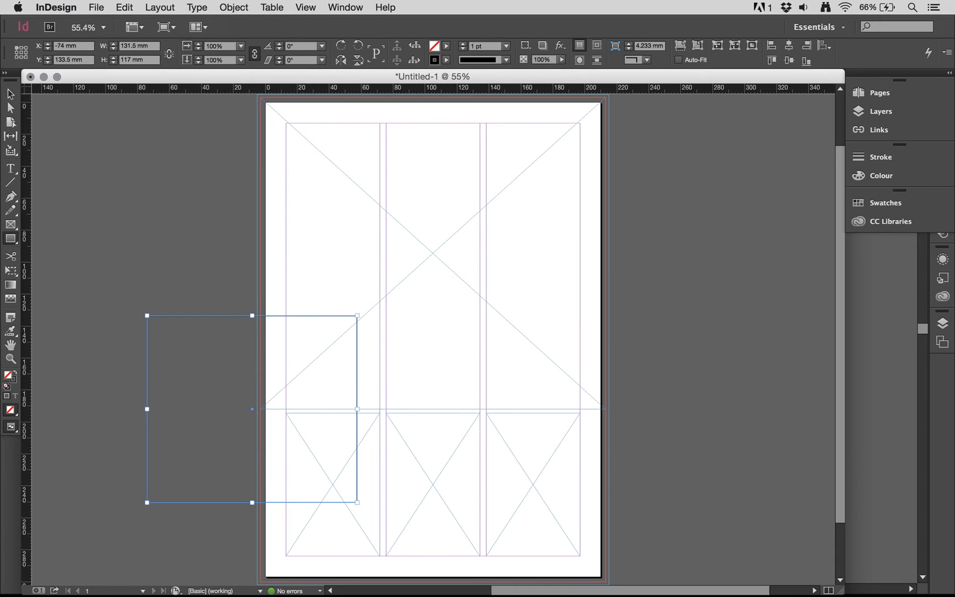
- Try moving the large frame and the plain rectangle, and delete the rectangle
{"action": "left_click", "coordinate": [11, 95]}
{"action": "mouse_move", "coordinate": [375, 252]}
{"action": "left_mouse_down"}
{"action": "mouse_move", "coordinate": [538, 302]}
{"action": "mouse_move", "coordinate": [560, 331]}
{"action": "mouse_move", "coordinate": [412, 299]}
{"action": "mouse_move", "coordinate": [380, 270]}
{"action": "mouse_move", "coordinate": [375, 241]}
{"action": "left_mouse_up"}
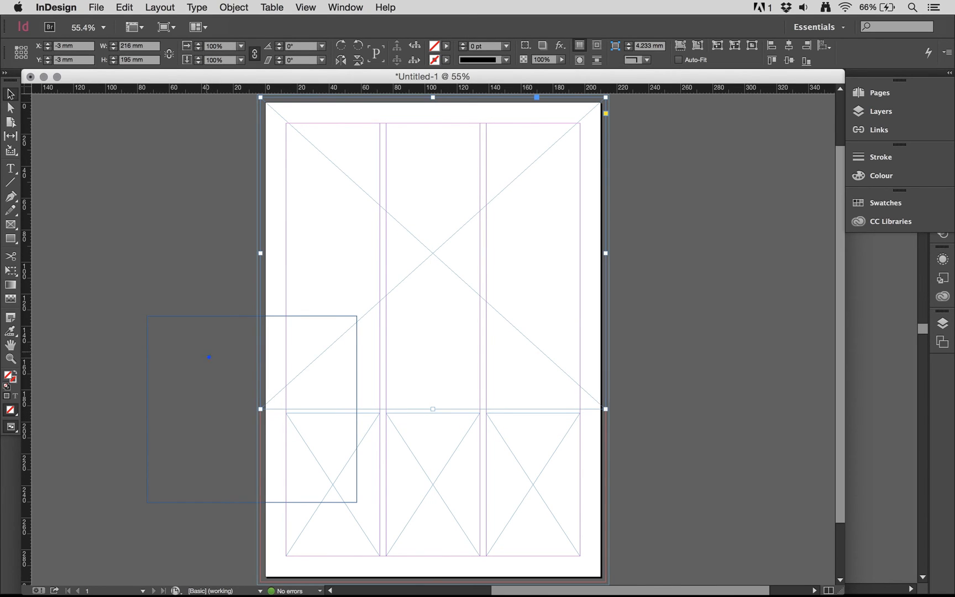
{"action": "left_click", "coordinate": [209, 357]}
{"action": "left_click_drag", "start_coordinate": [192, 315], "coordinate": [194, 371]}
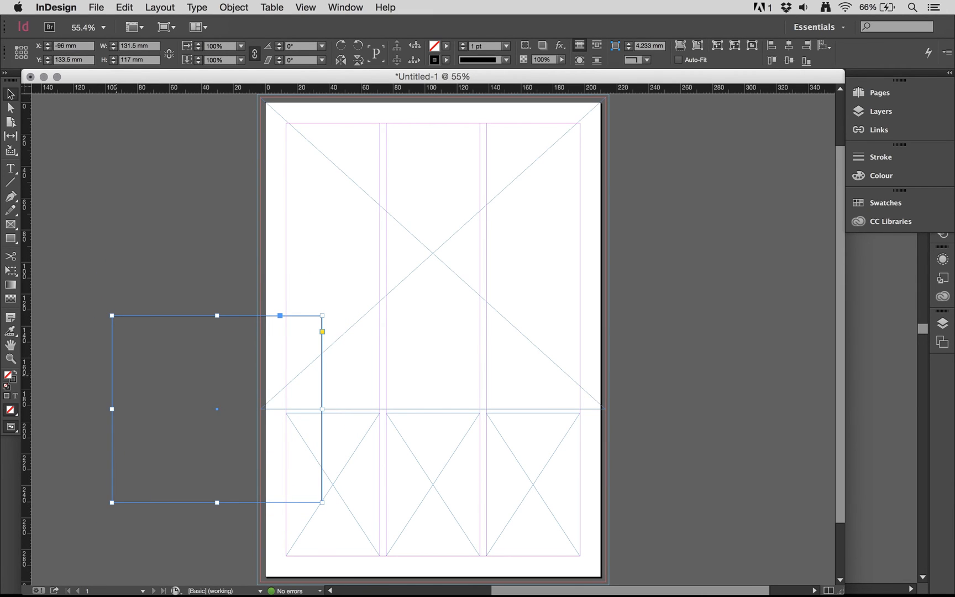
{"action": "left_click_drag", "start_coordinate": [111, 384], "coordinate": [114, 383]}
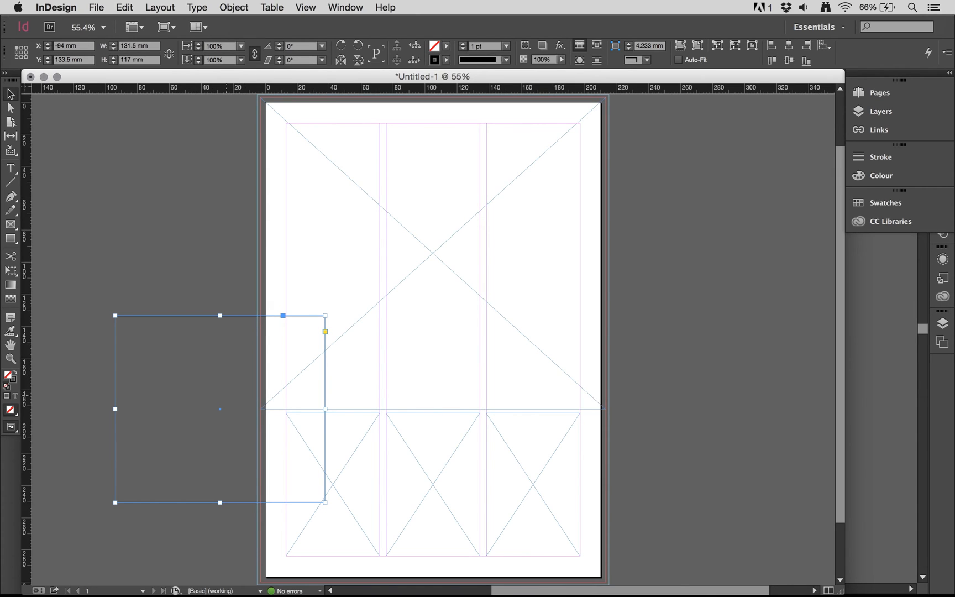
{"action": "key", "text": "Delete"}
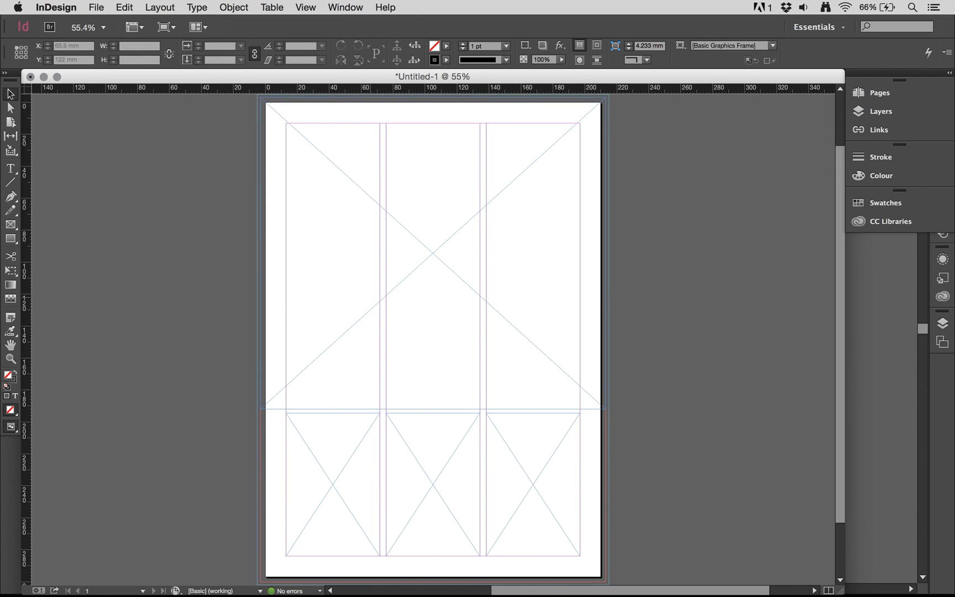
{"action": "left_click", "coordinate": [370, 297]}
{"action": "left_click", "coordinate": [527, 446]}
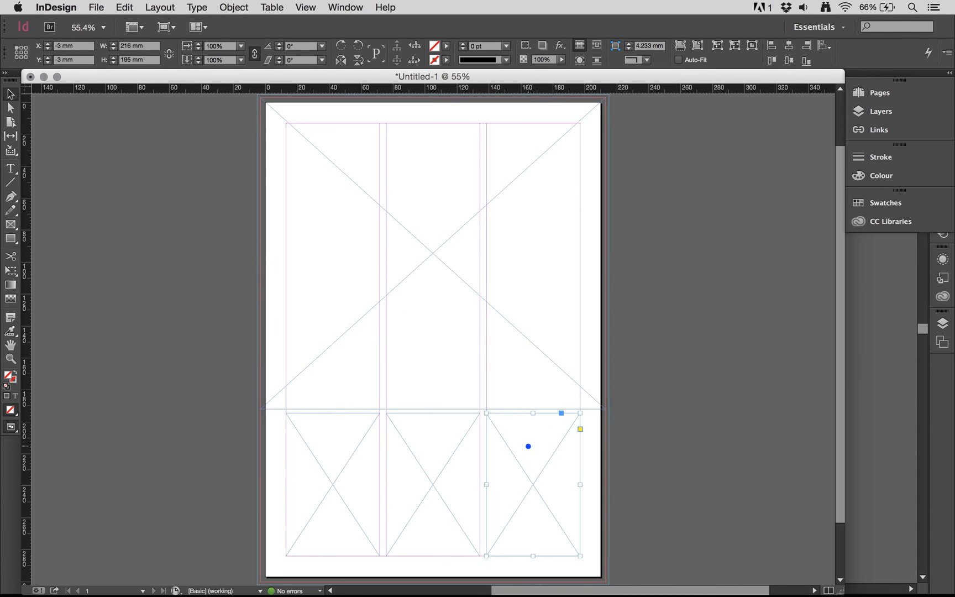
{"action": "left_click", "coordinate": [438, 467]}
{"action": "left_click", "coordinate": [314, 471]}
- Try a C=100 M=0 Y=0 K=0 fill on the large upper frame and reset its fill to [None]
{"action": "left_click", "coordinate": [338, 309]}
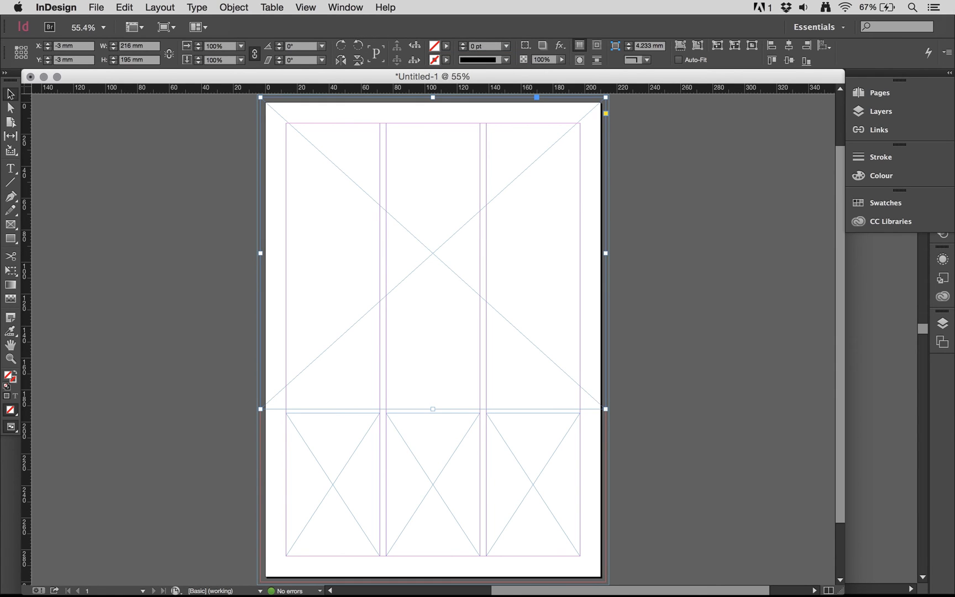
{"action": "left_click", "coordinate": [435, 46]}
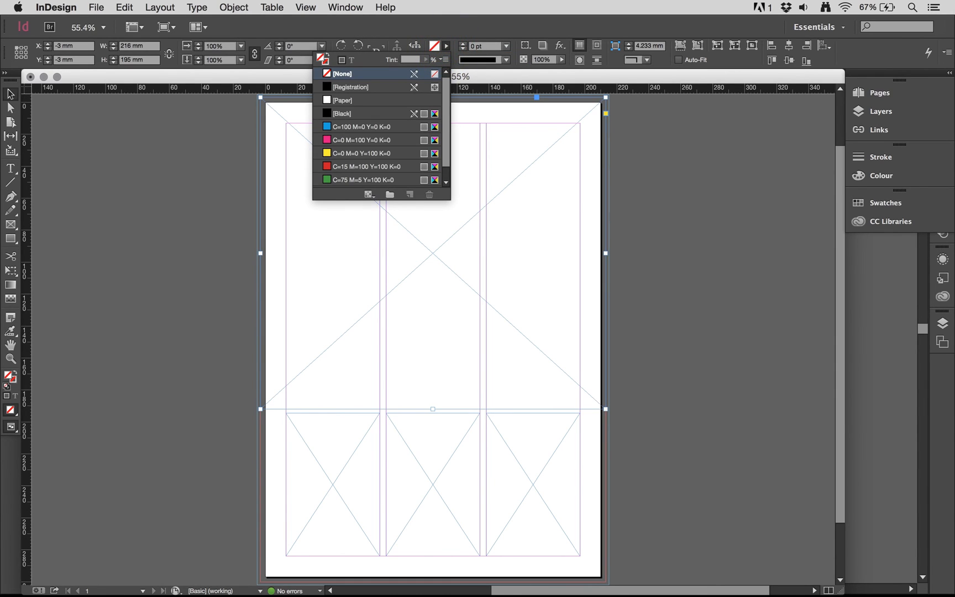
{"action": "left_click", "coordinate": [362, 127]}
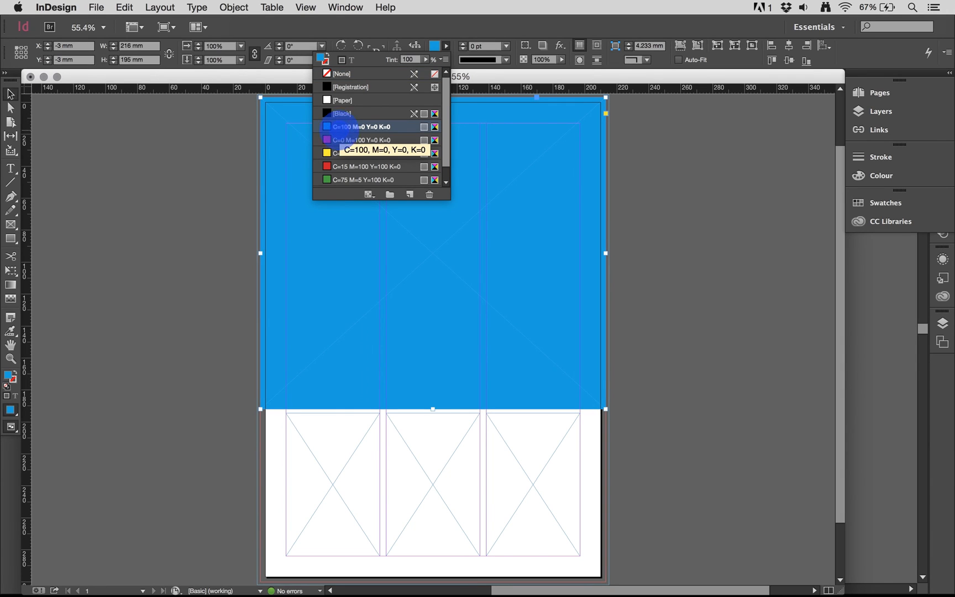
{"action": "left_click", "coordinate": [342, 74]}
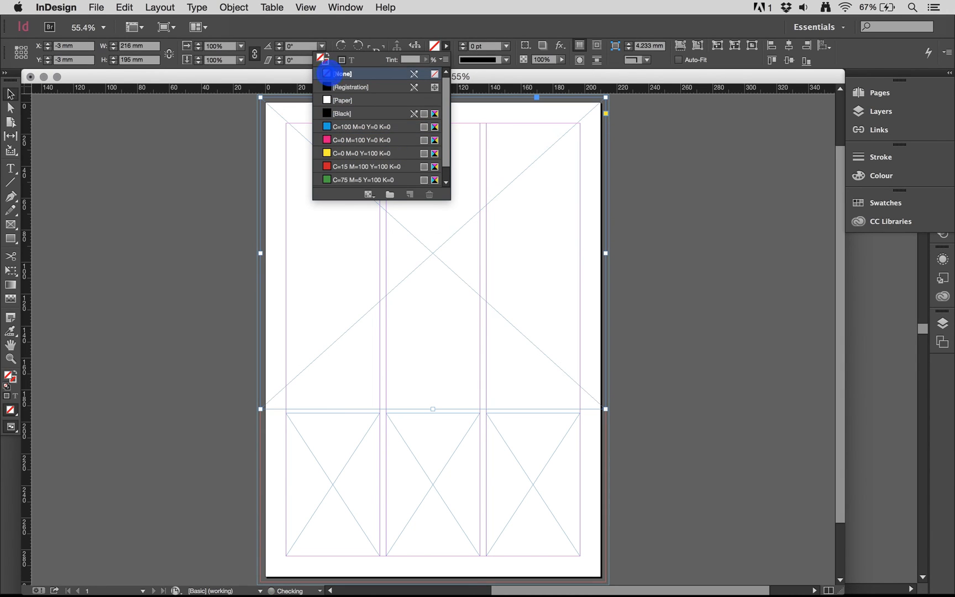
{"action": "left_click", "coordinate": [446, 45]}
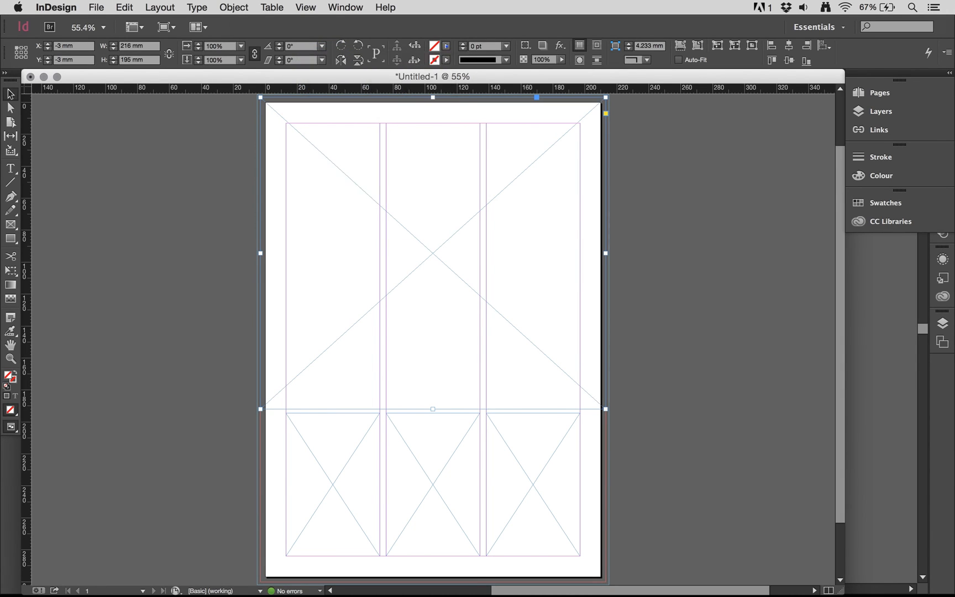
- Give the large frame a C=0 M=100 Y=0 K=0 stroke and set the stroke weight to 6 pt
{"action": "left_click", "coordinate": [447, 59]}
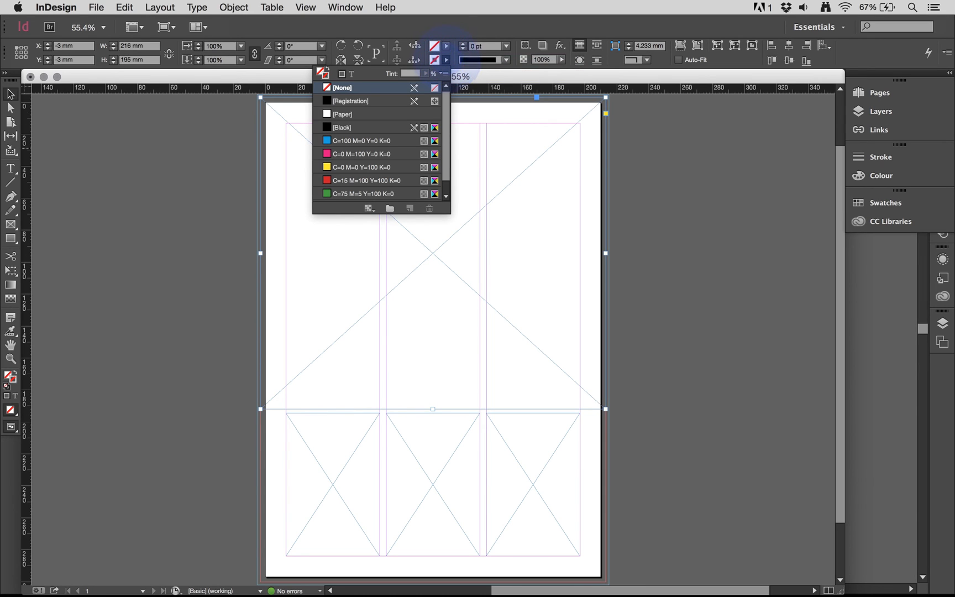
{"action": "left_click", "coordinate": [335, 154]}
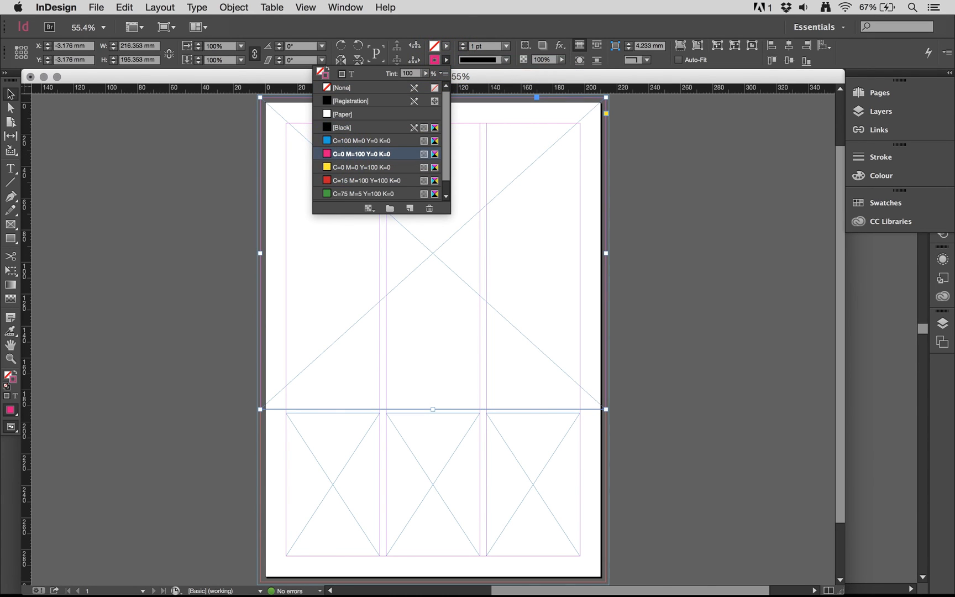
{"action": "left_click", "coordinate": [465, 45]}
{"action": "left_click", "coordinate": [464, 45]}
{"action": "left_click", "coordinate": [465, 45]}
{"action": "left_click", "coordinate": [464, 45]}
{"action": "left_click", "coordinate": [464, 45]}
{"action": "left_click", "coordinate": [464, 45]}
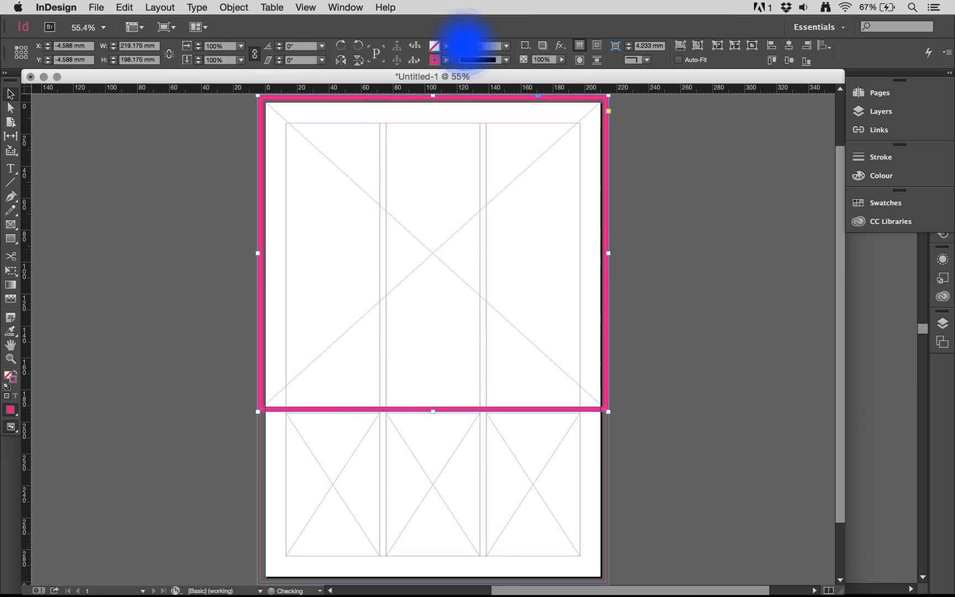
{"action": "left_click", "coordinate": [464, 45]}
{"action": "left_click", "coordinate": [464, 45]}
{"action": "left_click", "coordinate": [465, 45]}
{"action": "left_click", "coordinate": [465, 44]}
{"action": "left_click", "coordinate": [463, 48]}
{"action": "left_click", "coordinate": [463, 49]}
{"action": "left_click", "coordinate": [463, 48]}
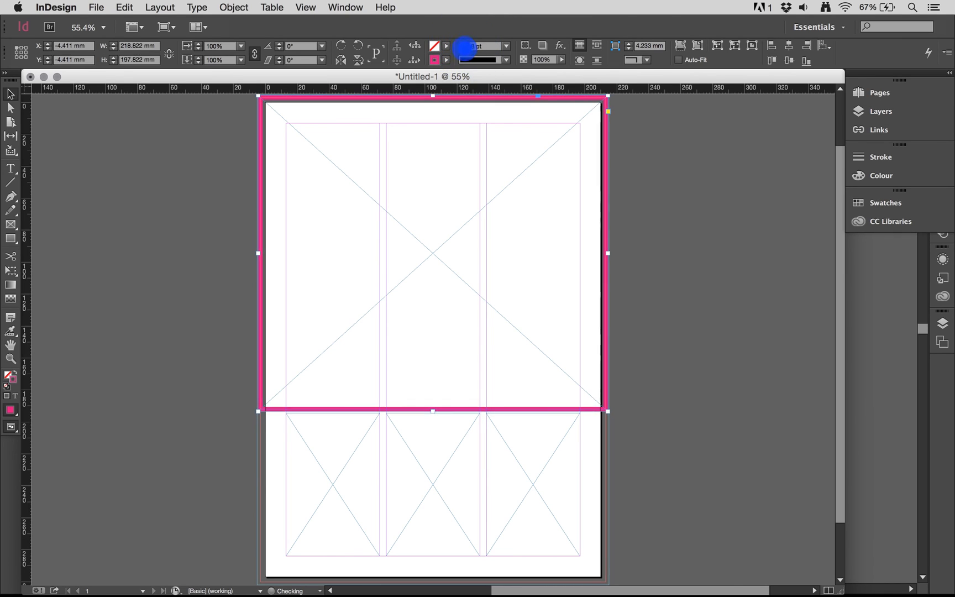
{"action": "left_click", "coordinate": [463, 49]}
{"action": "left_click", "coordinate": [463, 49]}
- Change the large frame's stroke style to Left Slant Hash and set the stroke weight to 18 pt
{"action": "left_click", "coordinate": [484, 60]}
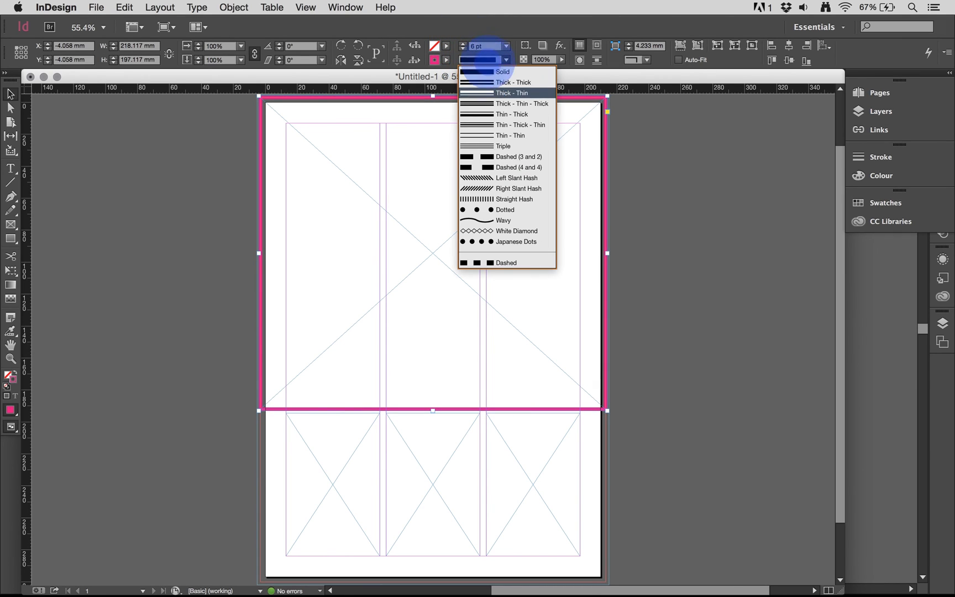
{"action": "left_click", "coordinate": [479, 178]}
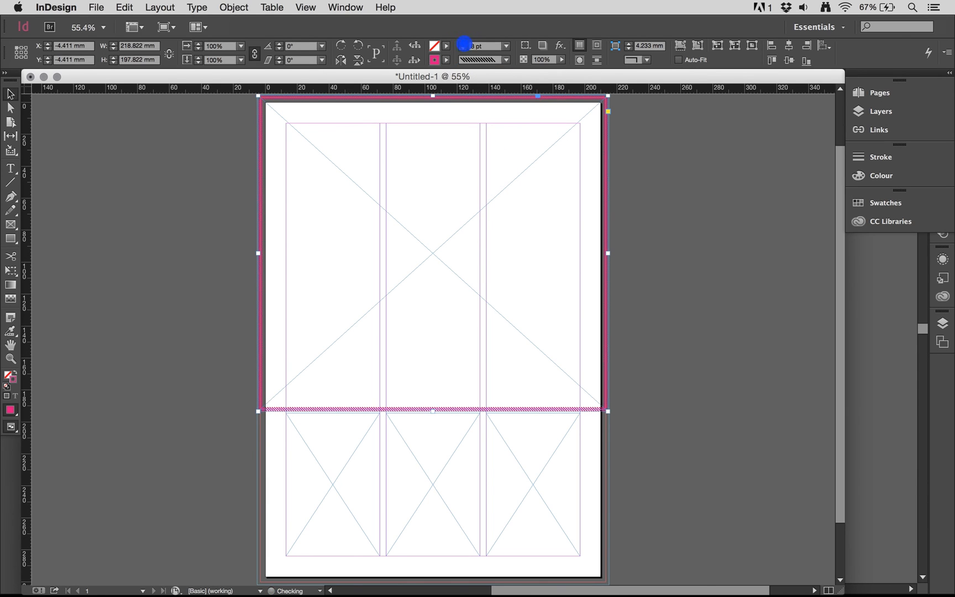
{"action": "left_click", "coordinate": [463, 43]}
{"action": "left_click", "coordinate": [463, 43]}
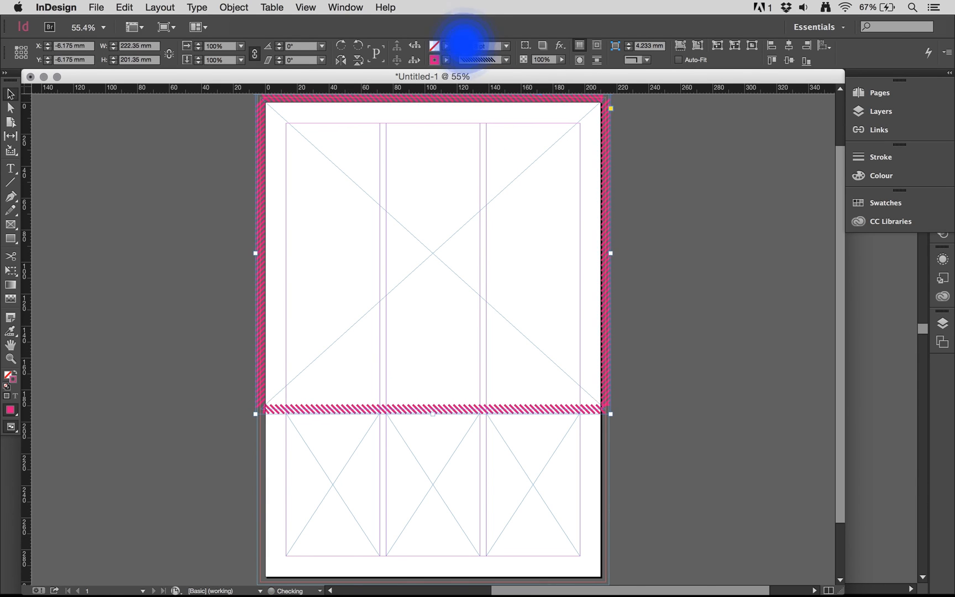
- Try the Dotted stroke style on the large frame and switch it to Japanese Dots
{"action": "left_click", "coordinate": [484, 60]}
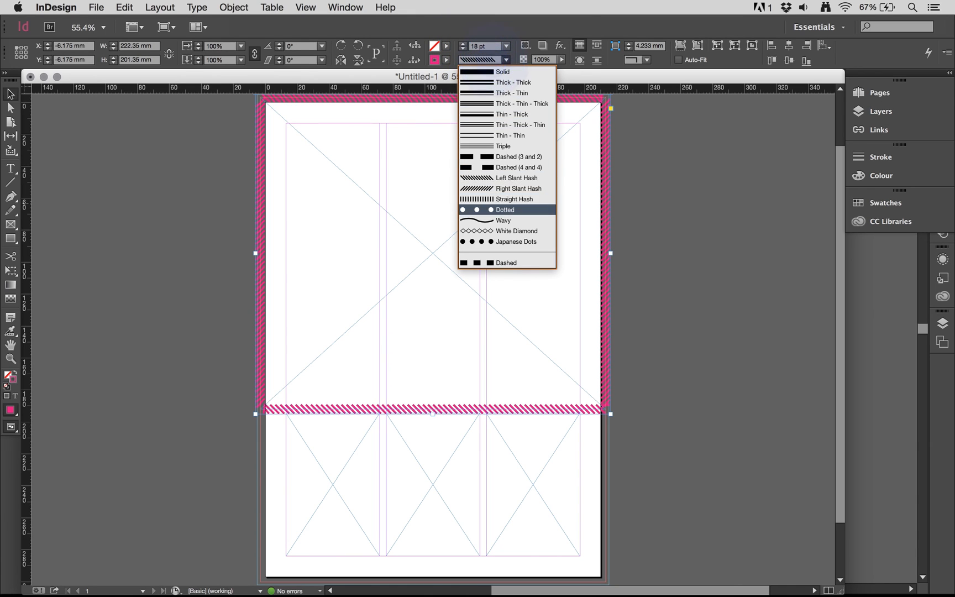
{"action": "left_click", "coordinate": [490, 206]}
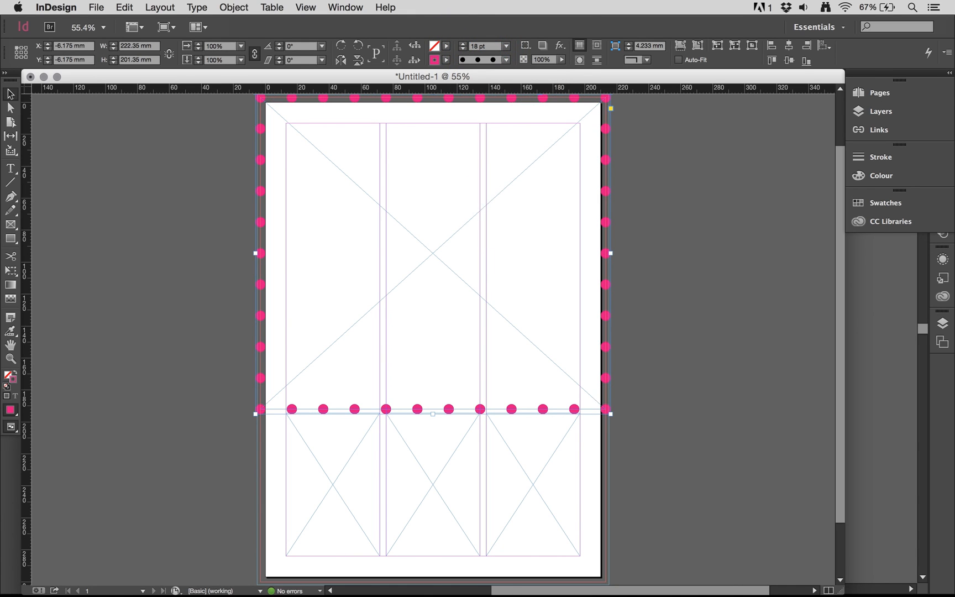
{"action": "left_click", "coordinate": [507, 59]}
{"action": "left_click", "coordinate": [501, 241]}
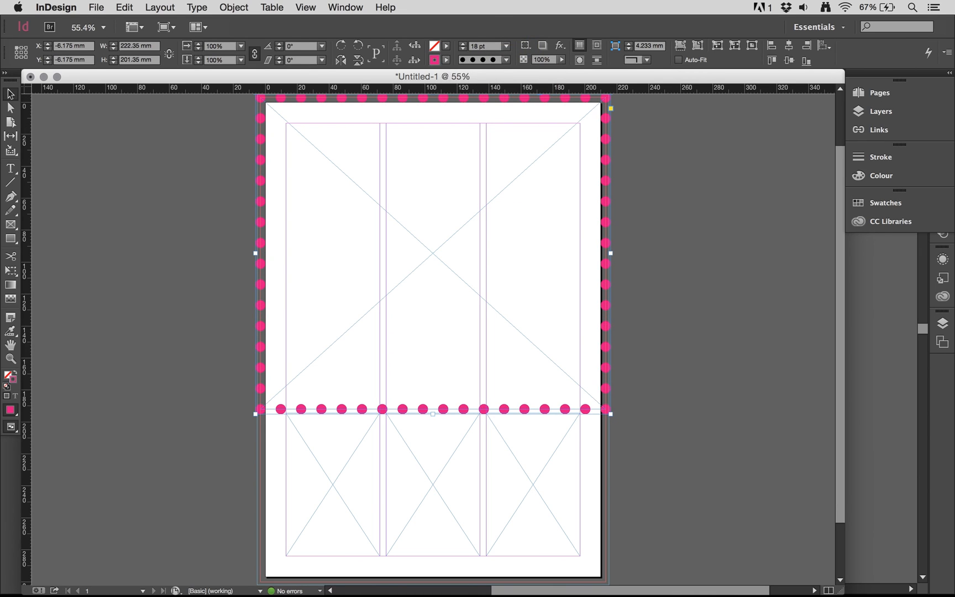
- Remove the large frame's stroke by setting its stroke colour to [None]
{"action": "left_click", "coordinate": [446, 60]}
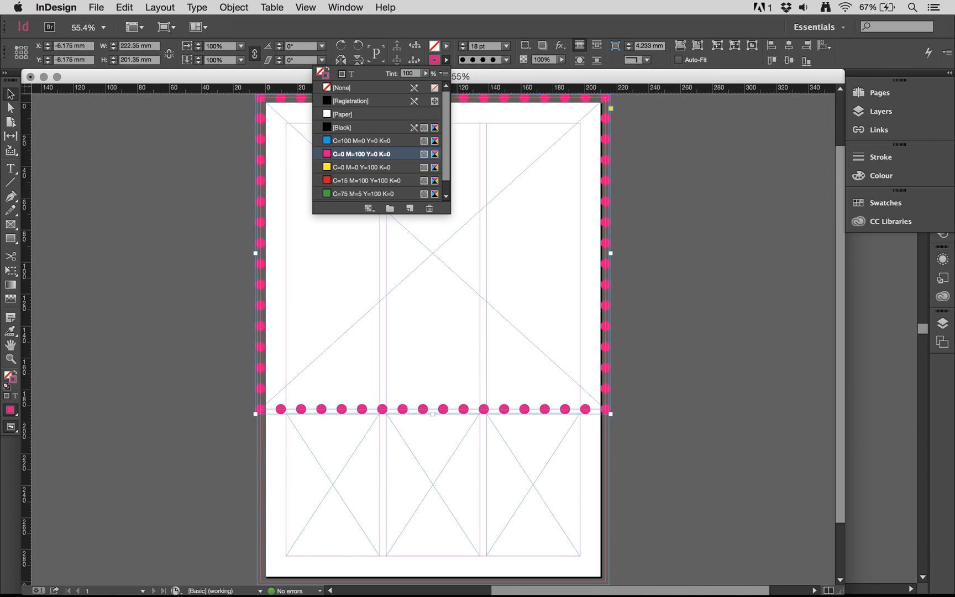
{"action": "left_click", "coordinate": [327, 88]}
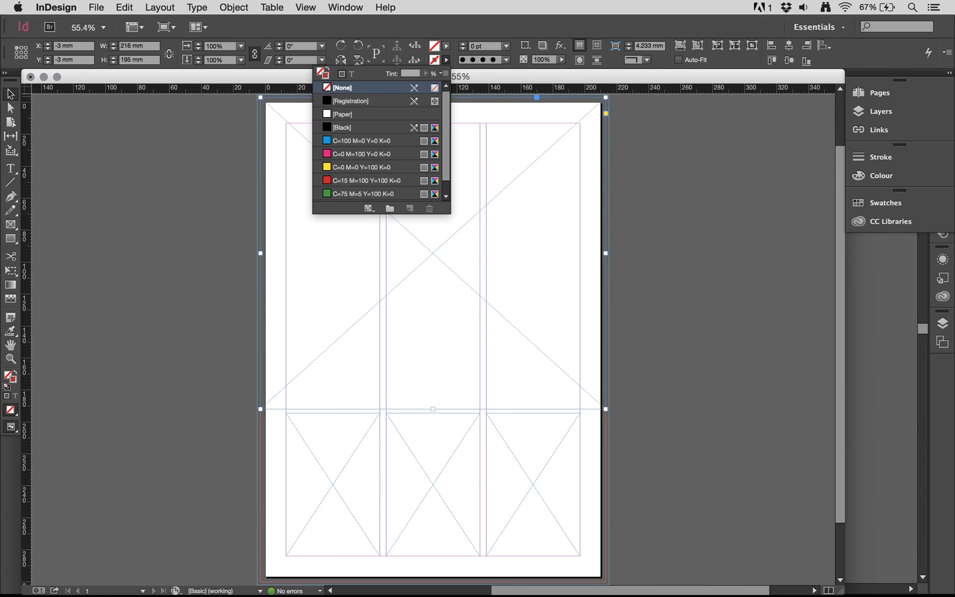